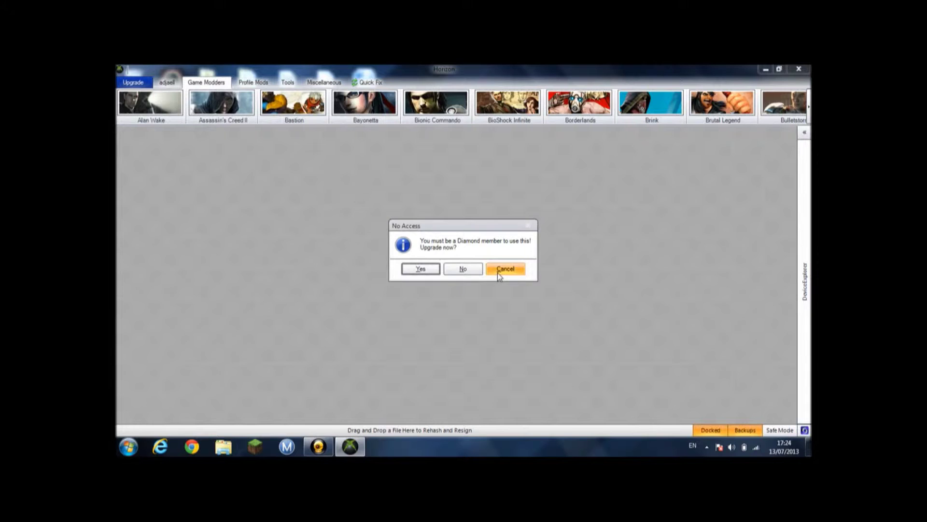
# Step: Decline the membership upgrade, view the Assassin's Creed II money editor, and close it
pyautogui.click(504, 269)
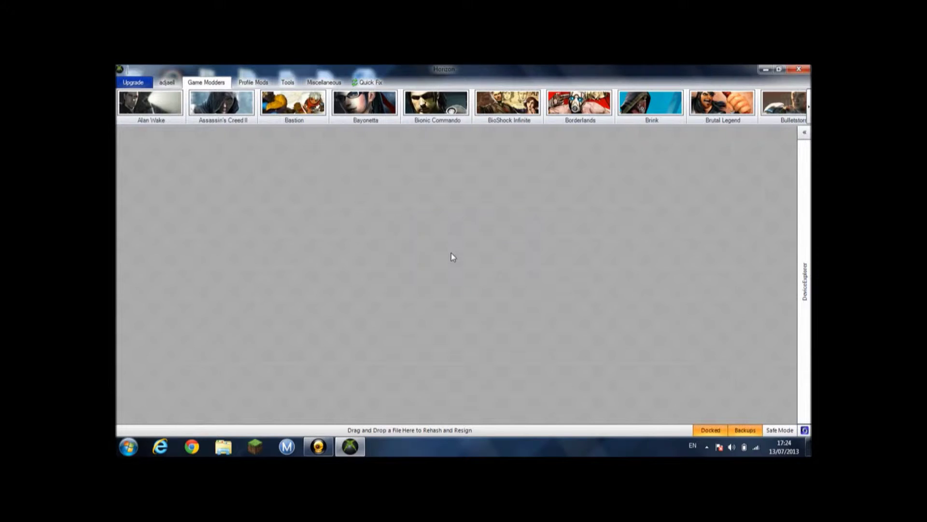
pyautogui.click(232, 105)
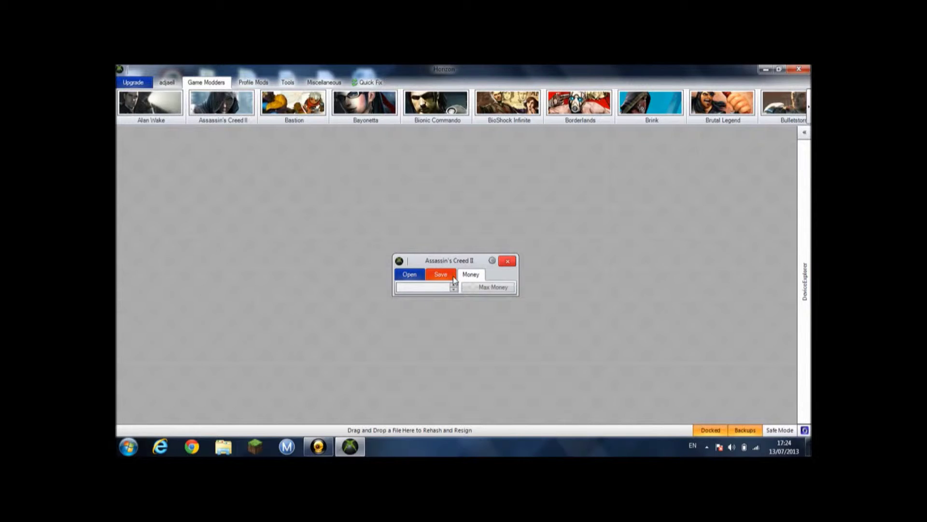
pyautogui.click(505, 262)
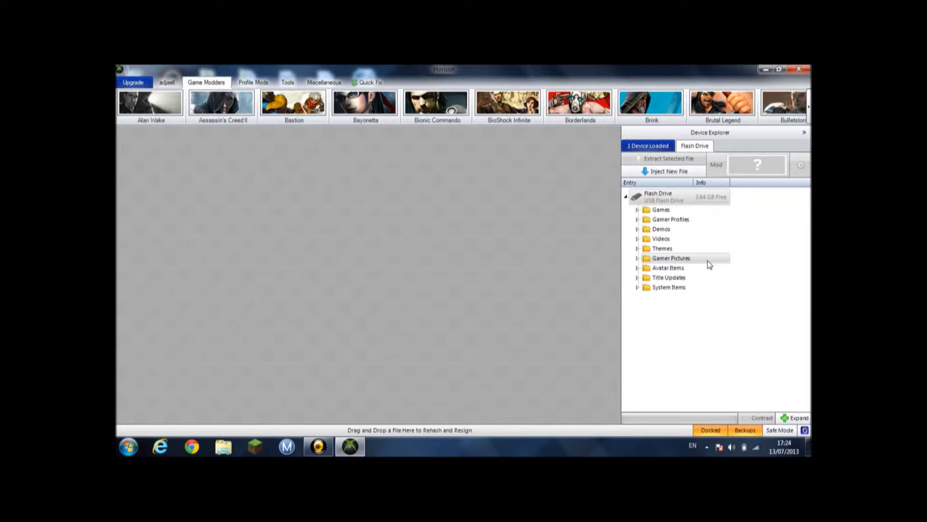
# Step: Load the Saints Row: The Third saved game GANGSTAS IN SPACE 11.22.05 from the flash drive into its mod editor
pyautogui.click(638, 210)
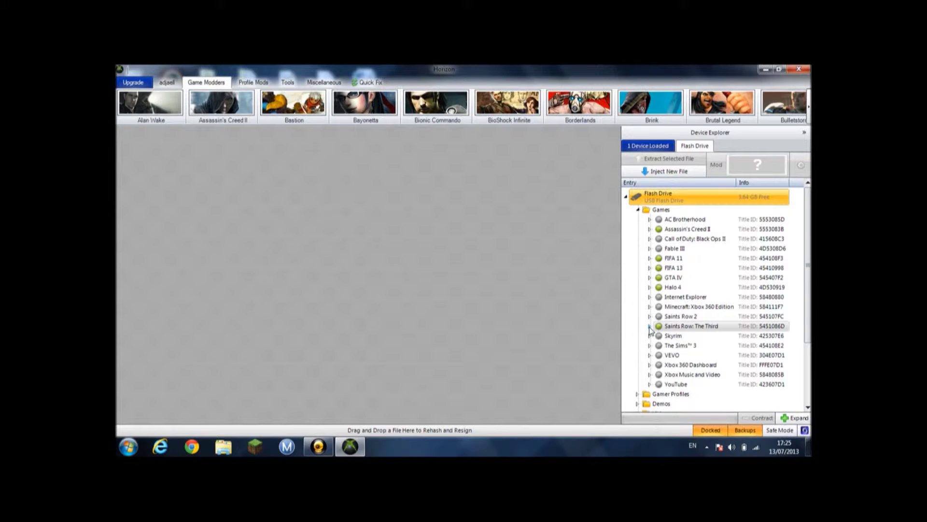
pyautogui.click(650, 326)
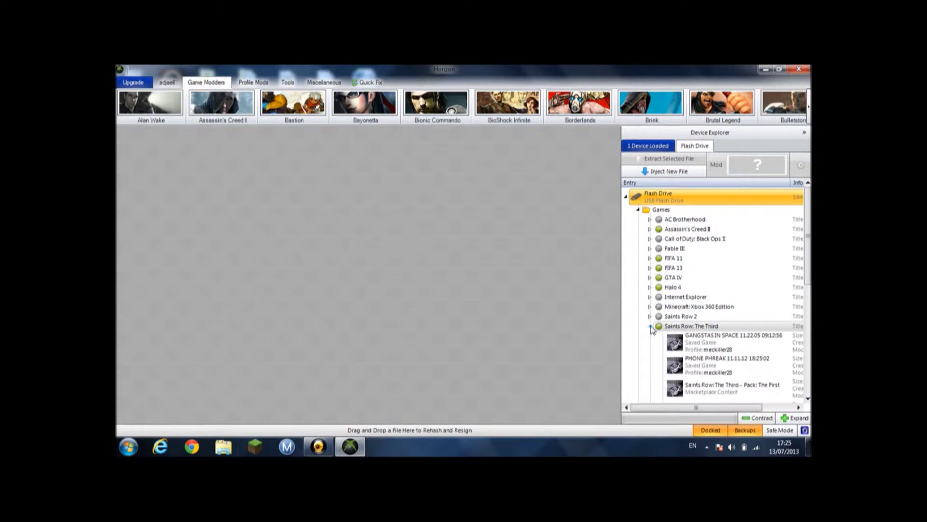
pyautogui.click(653, 316)
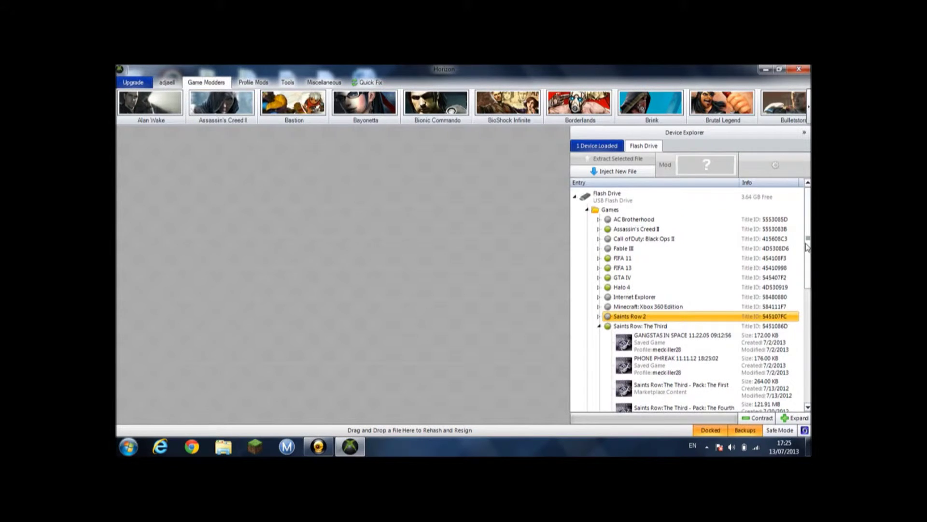
pyautogui.scroll(-3, 716, 280)
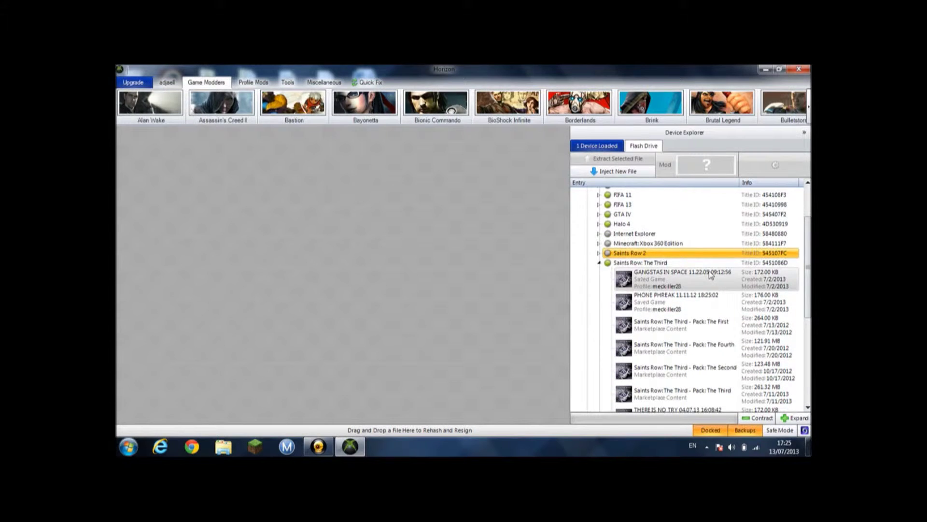
pyautogui.click(674, 278)
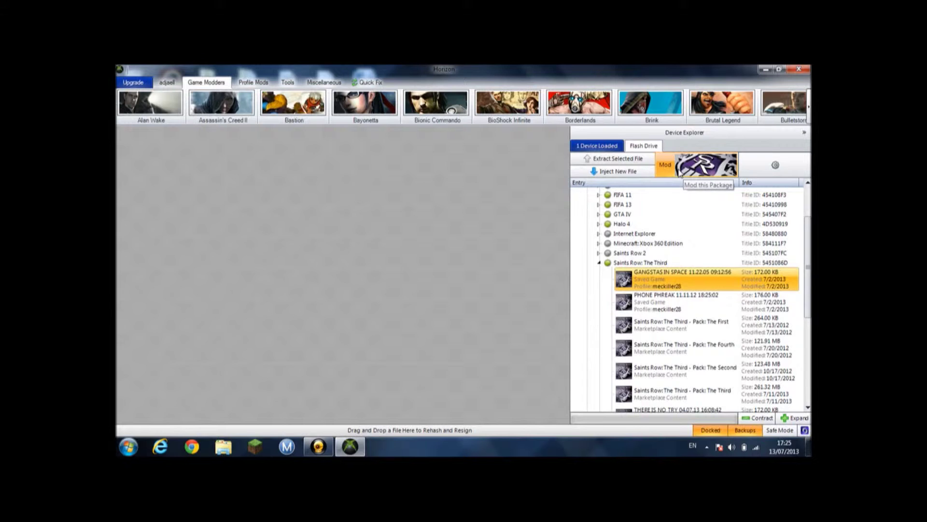
pyautogui.click(703, 175)
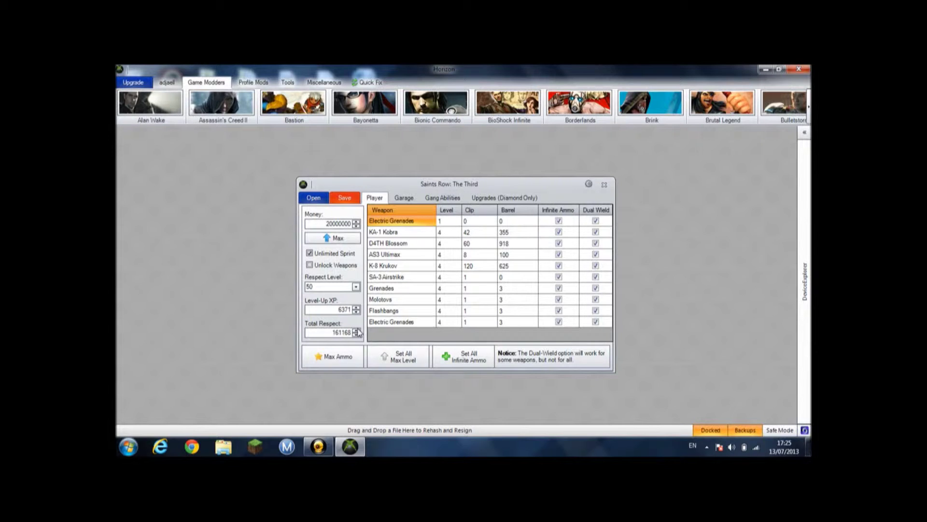
# Step: Raise the player's Total Respect by nine increments and give all weapons maximum ammo
pyautogui.click(357, 330)
pyautogui.click(358, 330)
pyautogui.click(358, 330)
pyautogui.click(358, 330)
pyautogui.click(358, 330)
pyautogui.click(358, 330)
pyautogui.click(358, 331)
pyautogui.click(358, 331)
pyautogui.click(358, 331)
pyautogui.click(335, 362)
# Step: Review the garage vehicles, gang abilities and upgrades of the Saints Row: The Third save
pyautogui.click(401, 199)
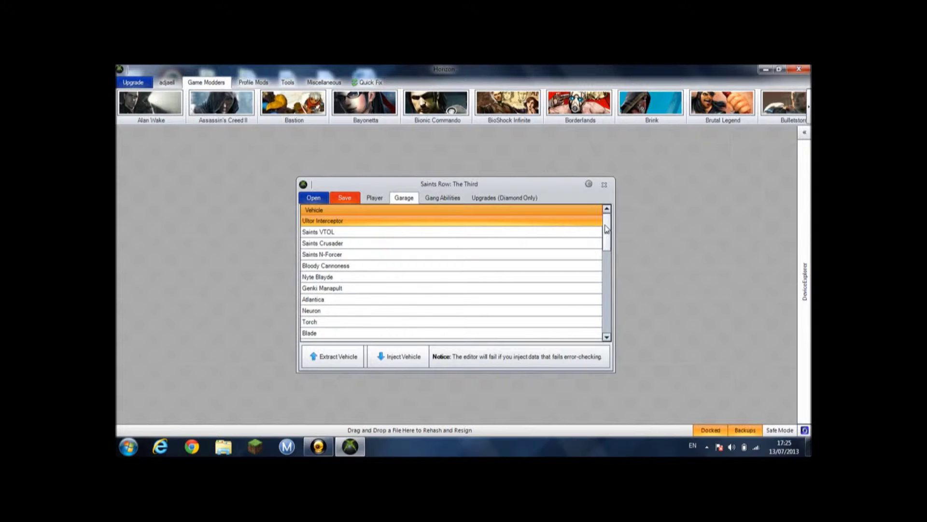
pyautogui.moveTo(606, 229); pyautogui.dragTo(607, 273)
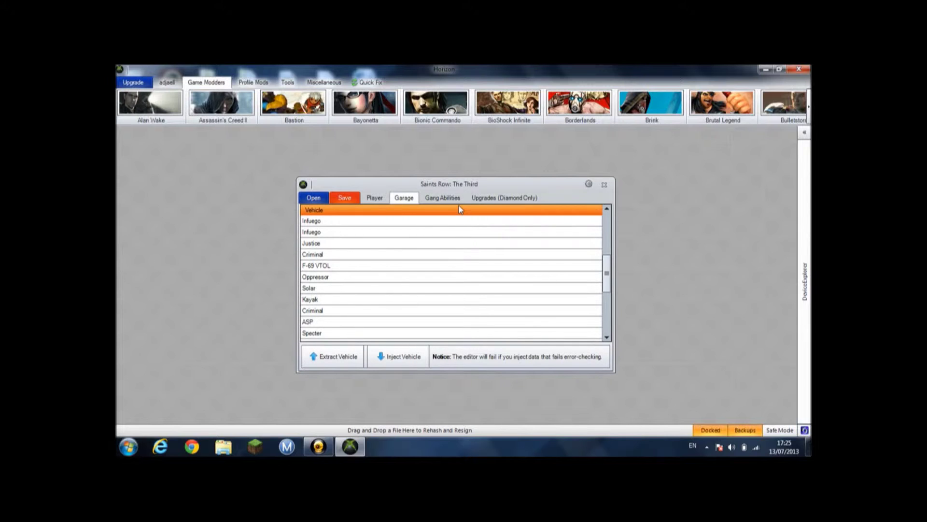
pyautogui.click(437, 201)
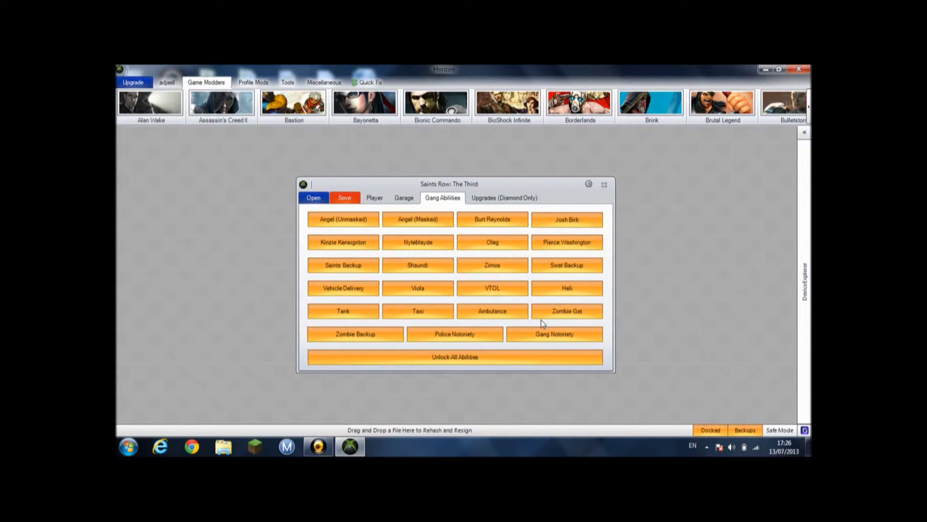
pyautogui.click(510, 198)
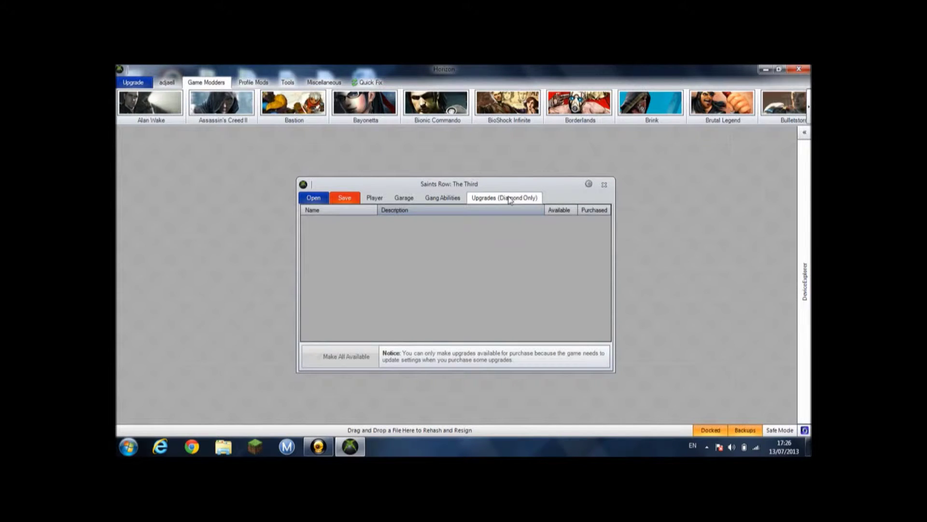
pyautogui.click(439, 199)
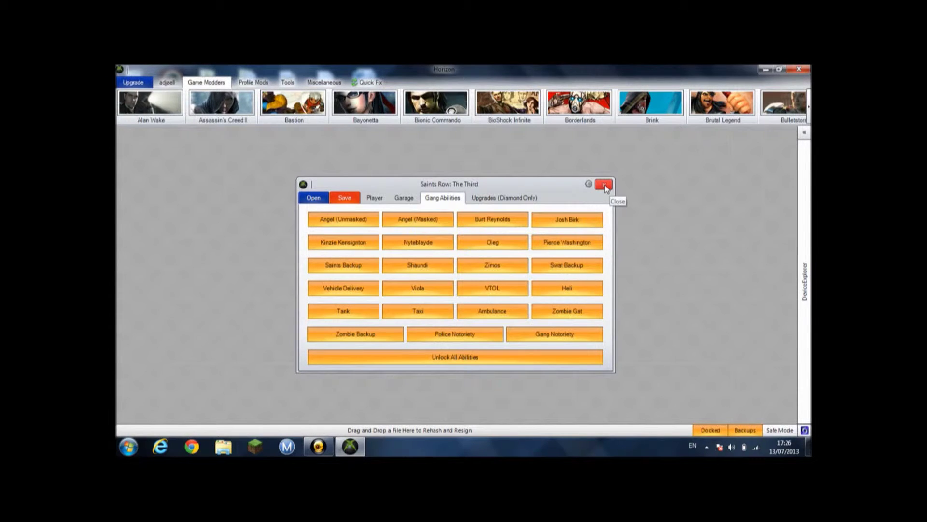
# Step: Save the modified Saints Row: The Third game to the device and close its editor
pyautogui.click(341, 201)
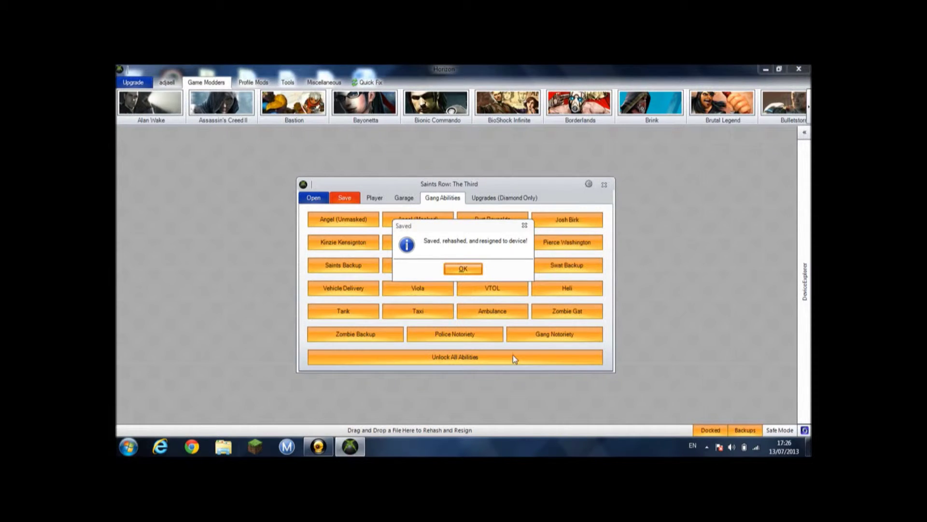
pyautogui.click(471, 267)
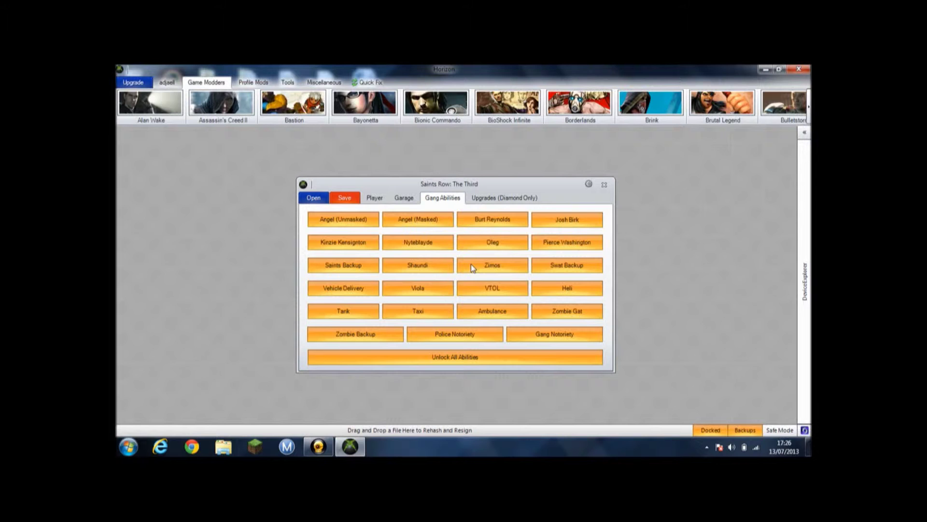
pyautogui.click(604, 185)
# Step: Load the GTA IV saved game Story Complete - 08/01/10 from the flash drive into its mod editor
pyautogui.click(804, 281)
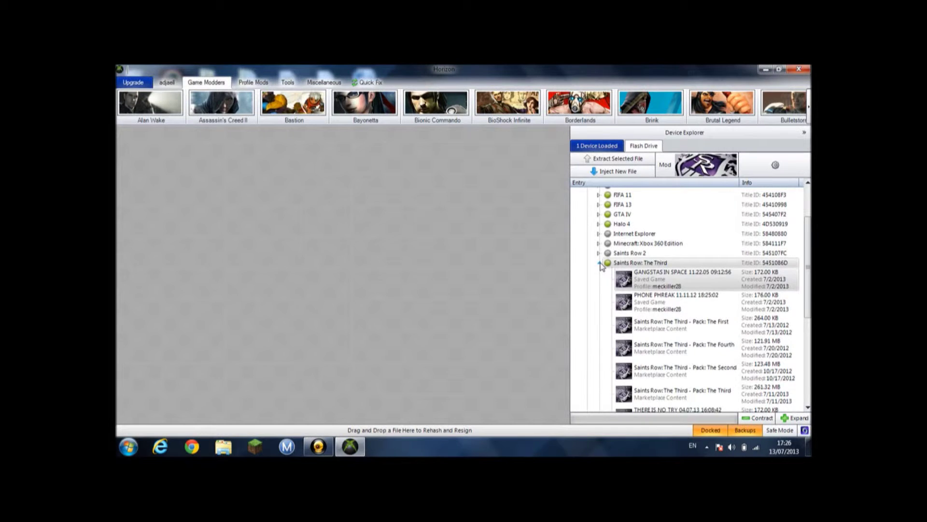
pyautogui.click(600, 263)
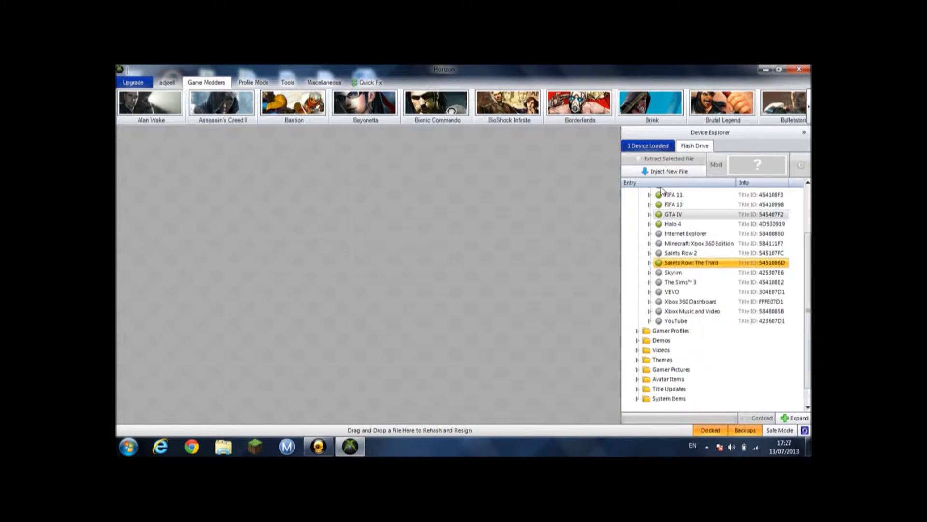
pyautogui.click(649, 215)
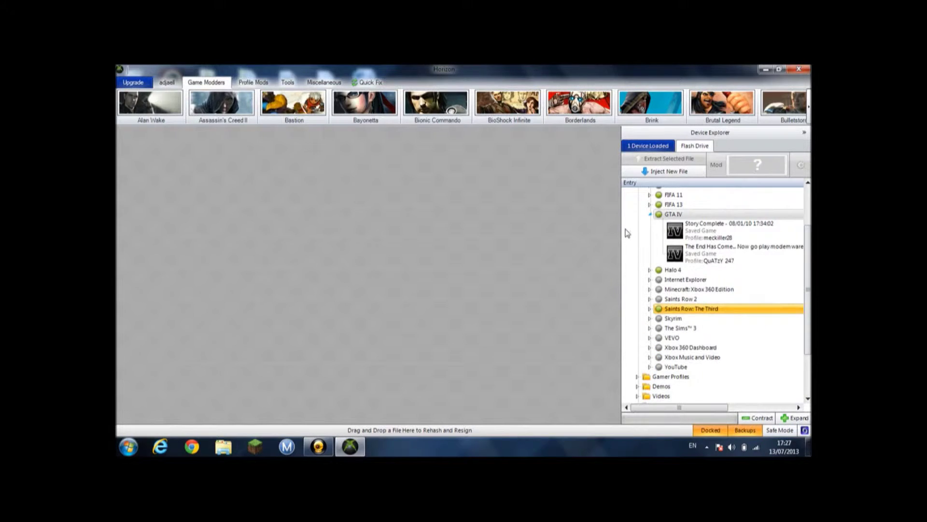
pyautogui.click(734, 228)
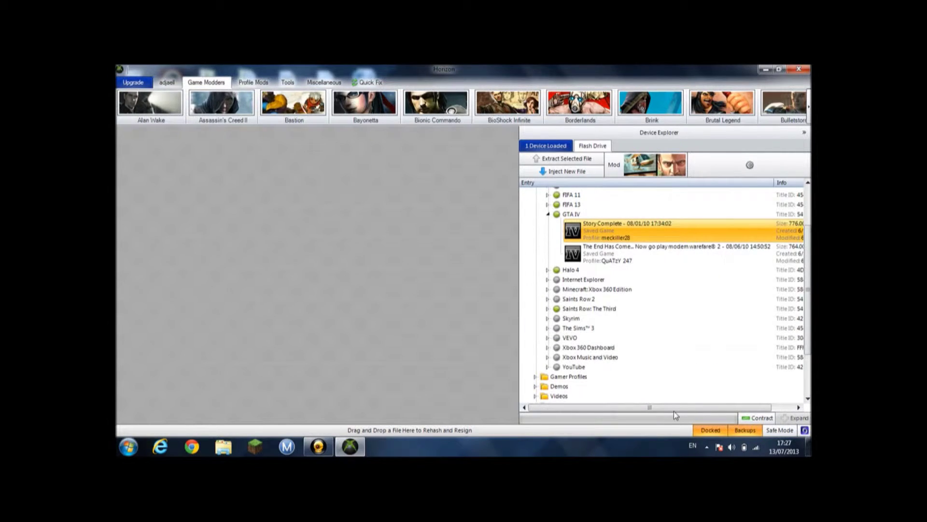
pyautogui.click(636, 170)
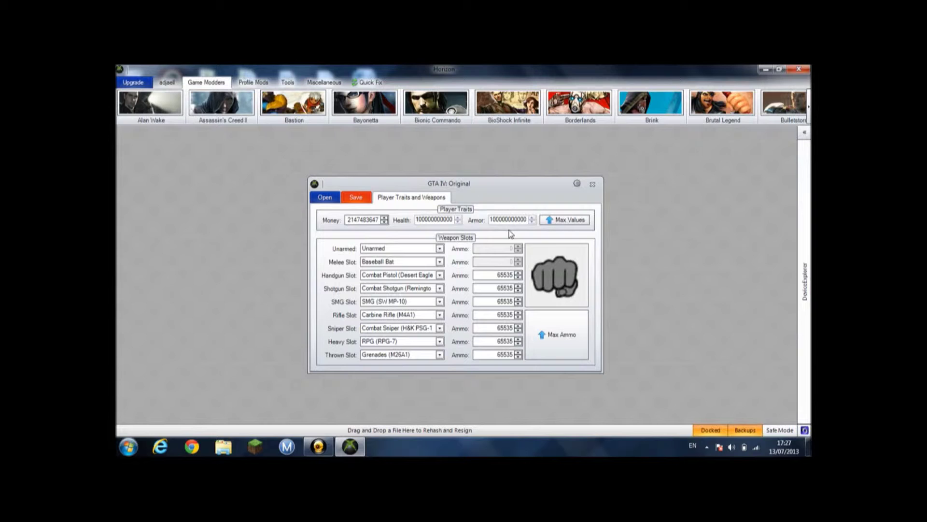
pyautogui.click(385, 218)
pyautogui.click(384, 218)
pyautogui.write('999999999')
pyautogui.click(452, 220)
pyautogui.press('BackSpace')
pyautogui.press('BackSpace')
pyautogui.press('BackSpace')
pyautogui.press('BackSpace')
pyautogui.press('BackSpace')
pyautogui.press('BackSpace')
pyautogui.press('BackSpace')
pyautogui.press('BackSpace')
pyautogui.press('BackSpace')
pyautogui.press('BackSpace')
pyautogui.press('BackSpace')
pyautogui.press('BackSpace')
pyautogui.write('9999999999999')
# Step: Apply the maximum values to the player's money, health and armor
pyautogui.click(525, 218)
pyautogui.click(572, 221)
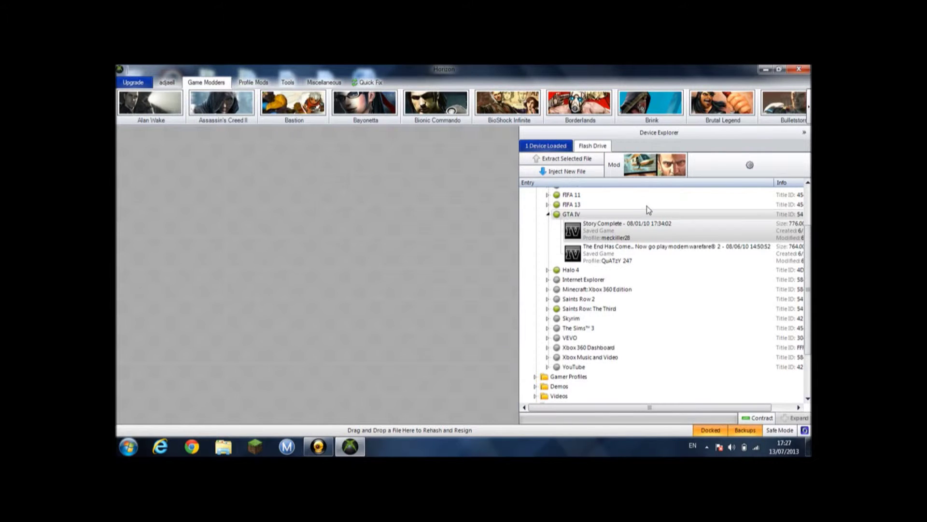
# Step: Collapse the GTA IV entry and the Games folder, and expand Gamer Profiles on the flash drive
pyautogui.click(548, 215)
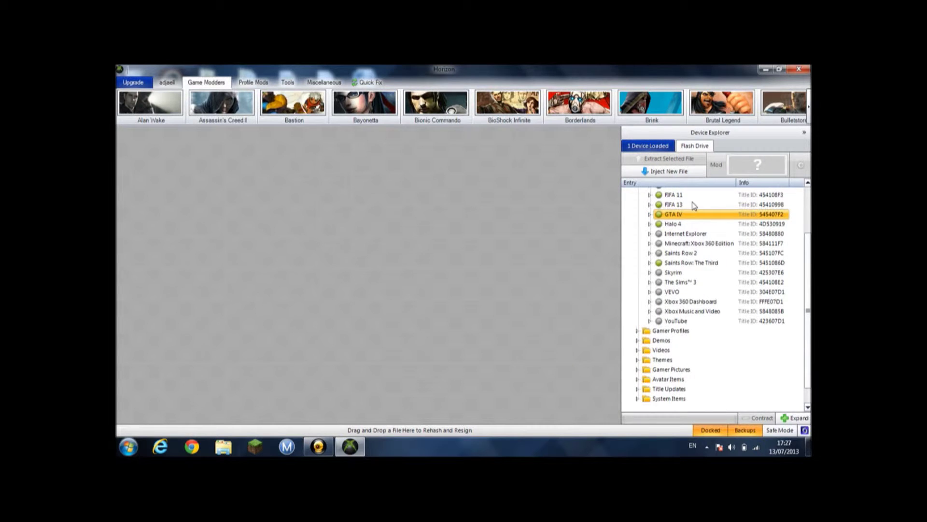
pyautogui.rightClick(729, 260)
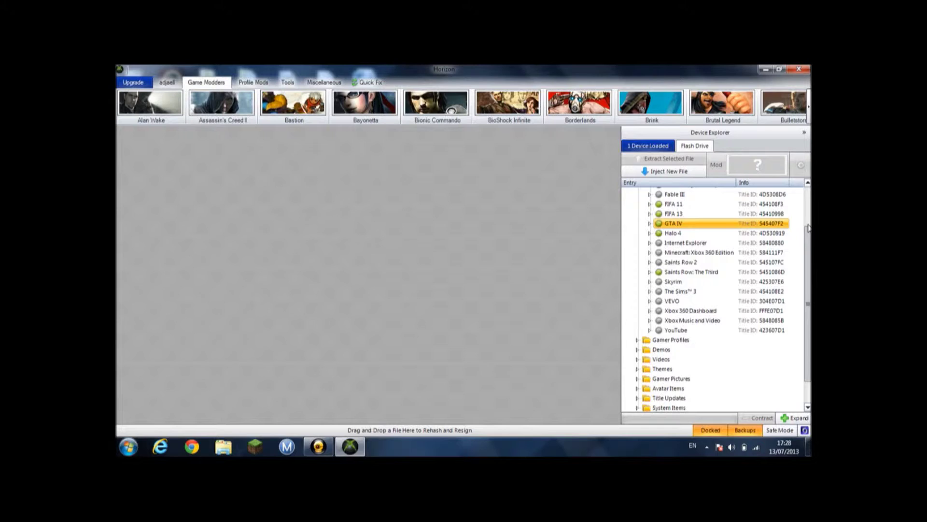
pyautogui.scroll(2, 809, 223)
pyautogui.moveTo(809, 223); pyautogui.dragTo(807, 190)
pyautogui.doubleClick(661, 210)
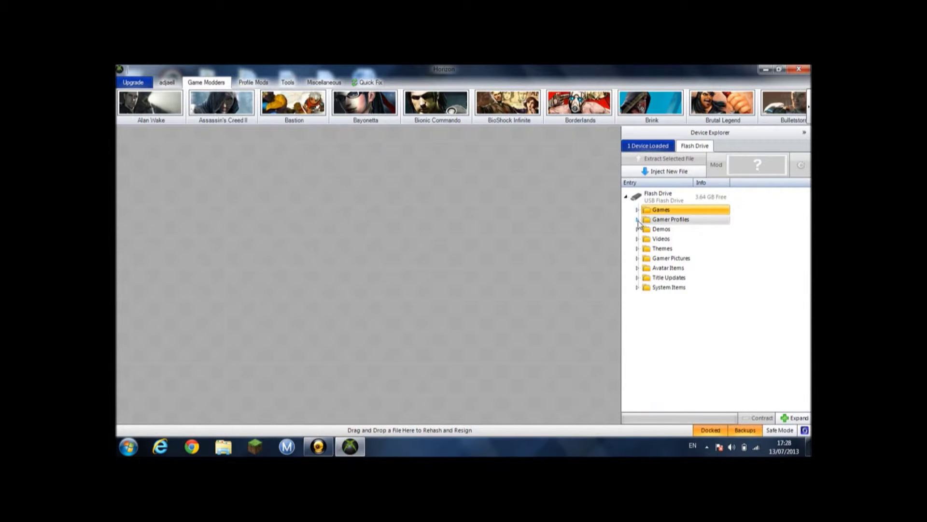
pyautogui.click(638, 220)
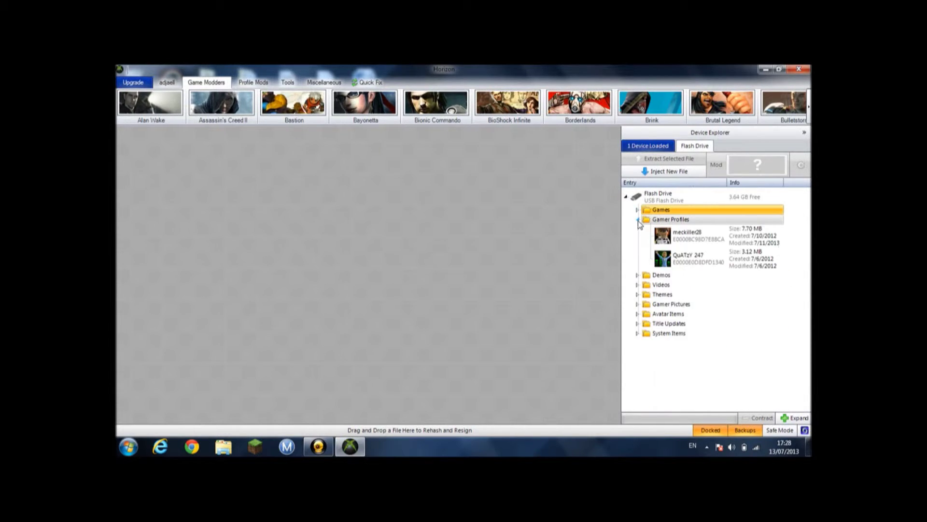
# Step: Select the first gamer profile and look through the modding tools available for it
pyautogui.rightClick(703, 244)
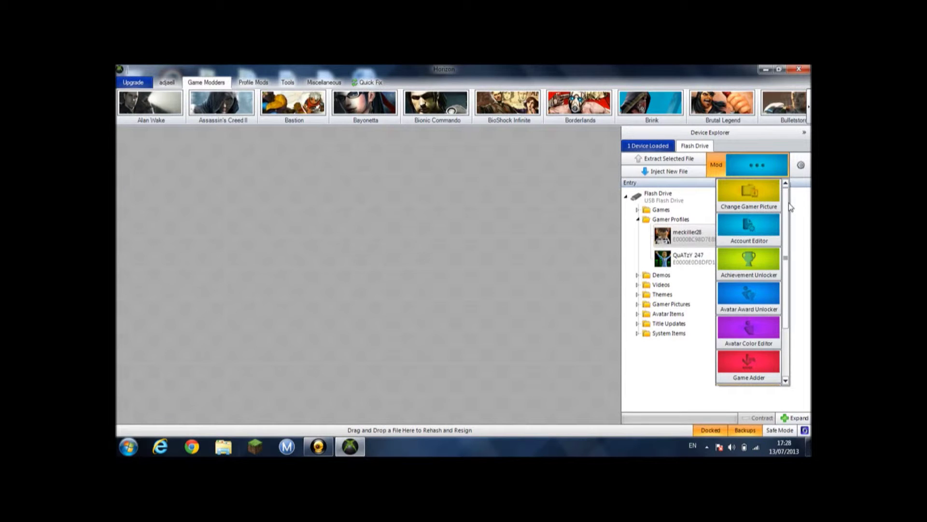
pyautogui.moveTo(788, 205); pyautogui.dragTo(788, 247)
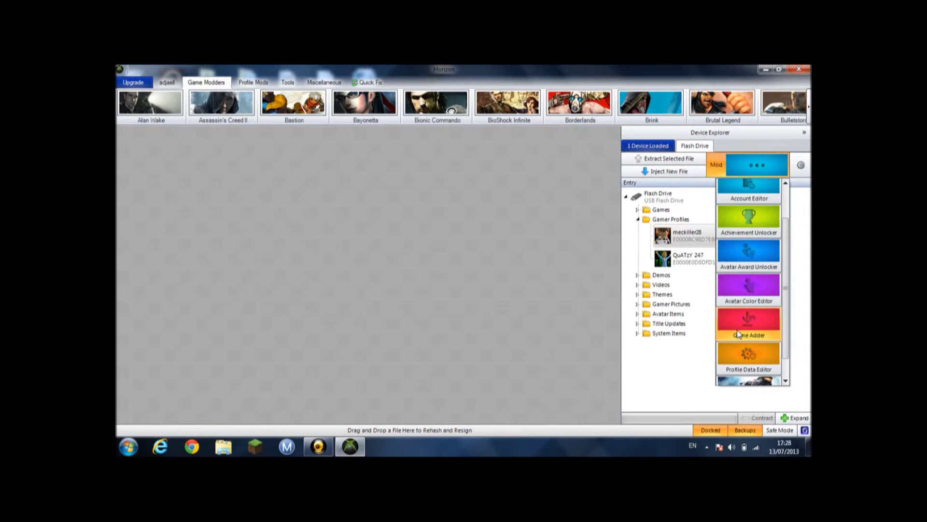
pyautogui.click(785, 380)
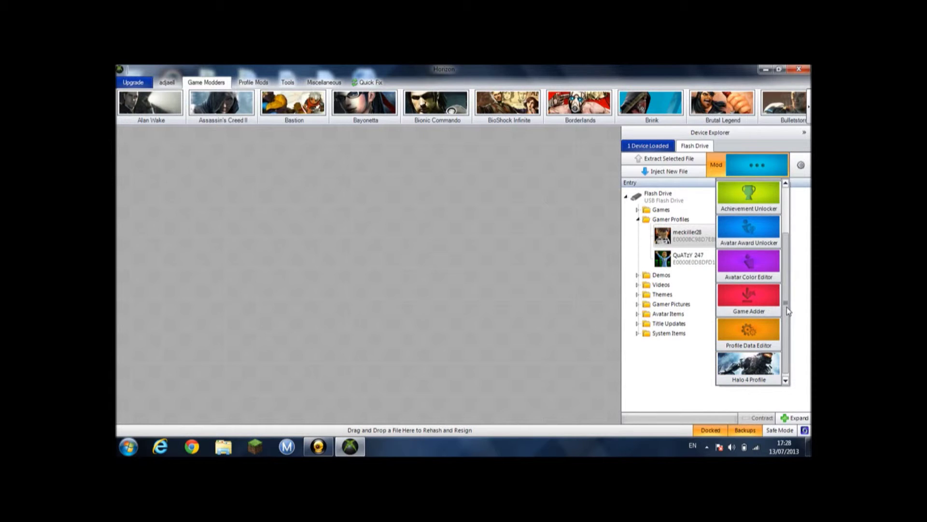
pyautogui.scroll(3, 790, 300)
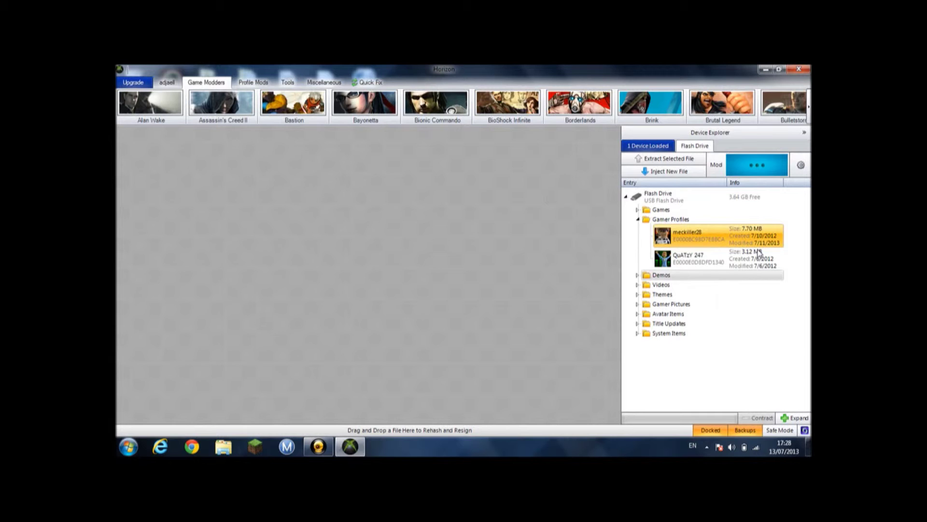
# Step: Turn off the Development Kit Account flag in the profile's Account Editor, then close it without saving and collapse Gamer Profiles
pyautogui.click(749, 169)
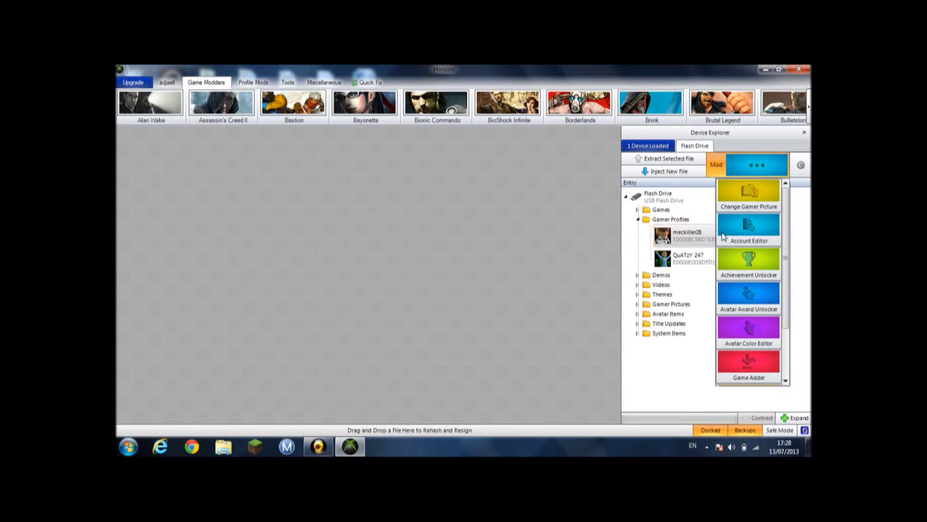
pyautogui.click(760, 232)
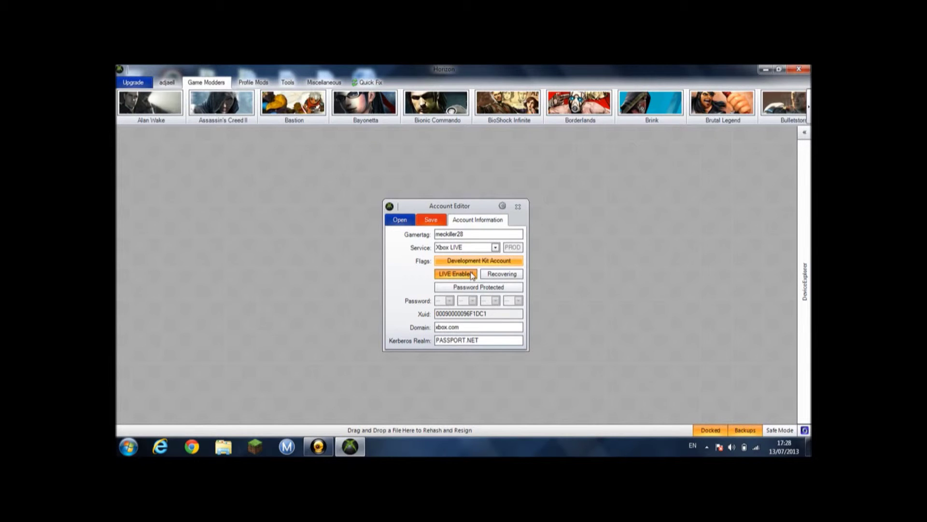
pyautogui.click(478, 260)
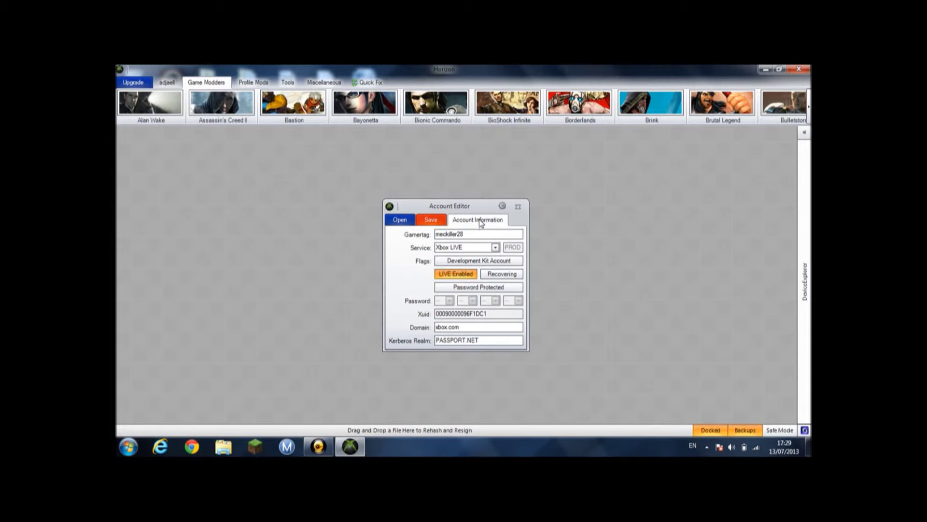
pyautogui.click(512, 213)
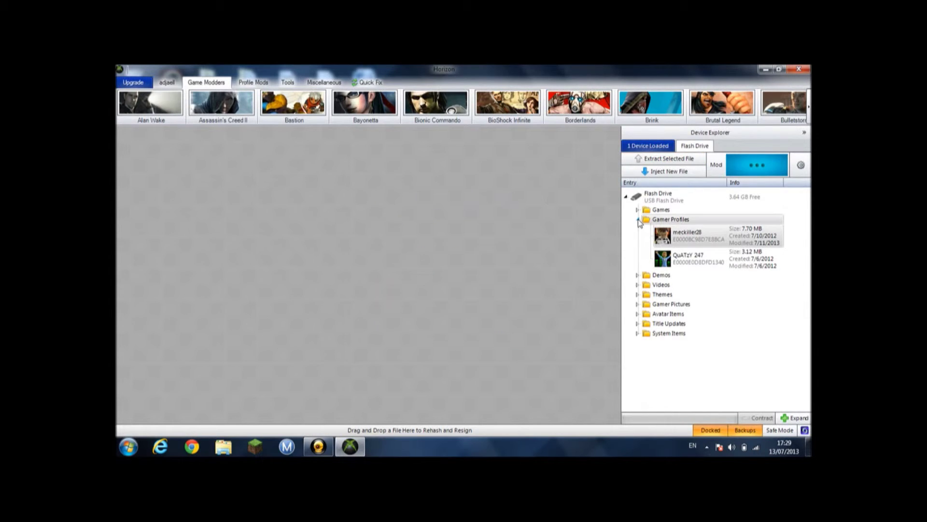
pyautogui.click(638, 221)
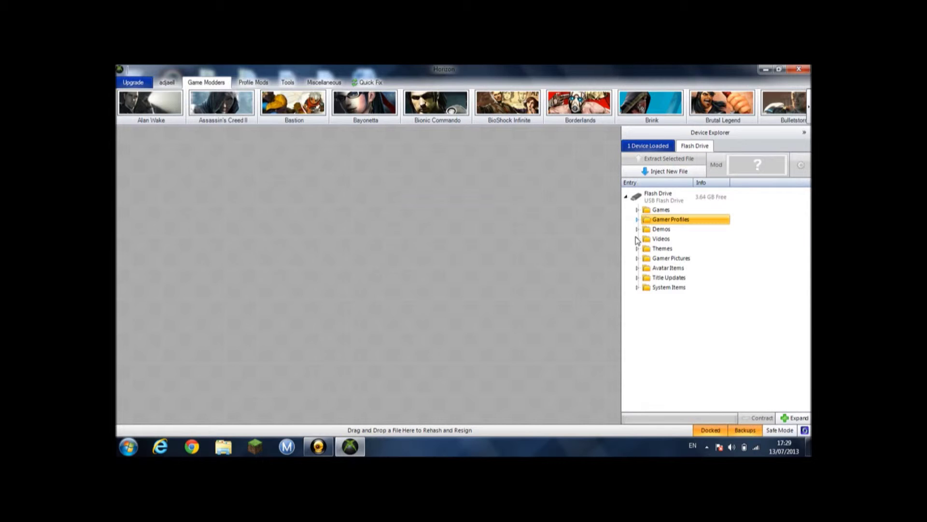
# Step: Inspect the contents of the Demos, Videos and Themes folders on the flash drive, including the Kung-Fu HI demo
pyautogui.click(637, 229)
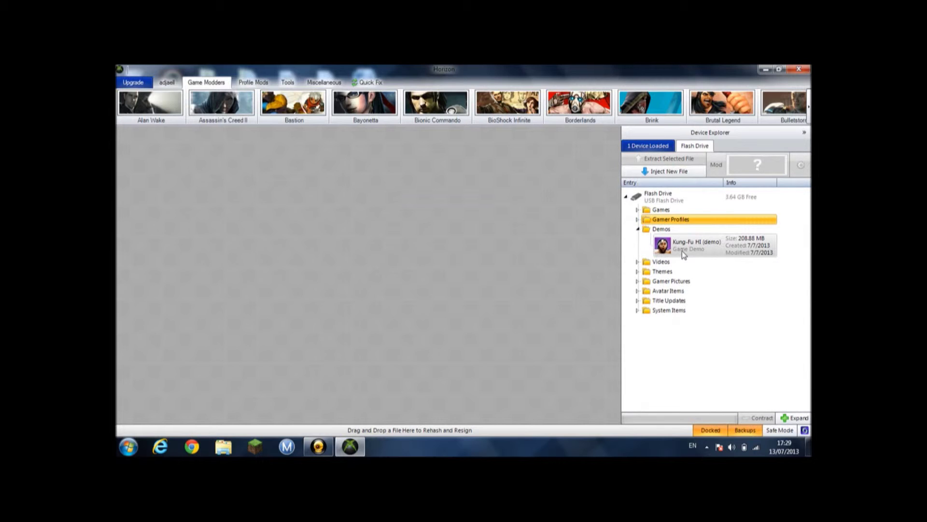
pyautogui.click(683, 247)
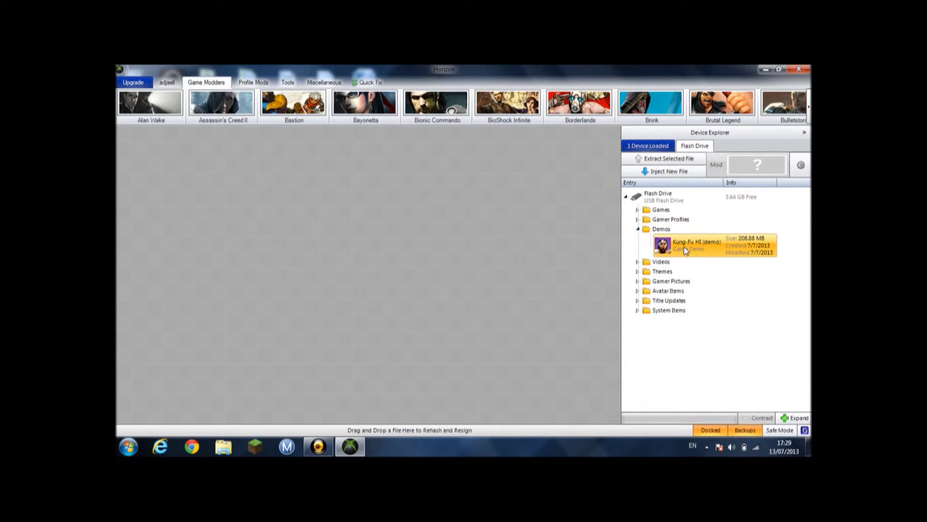
pyautogui.click(638, 230)
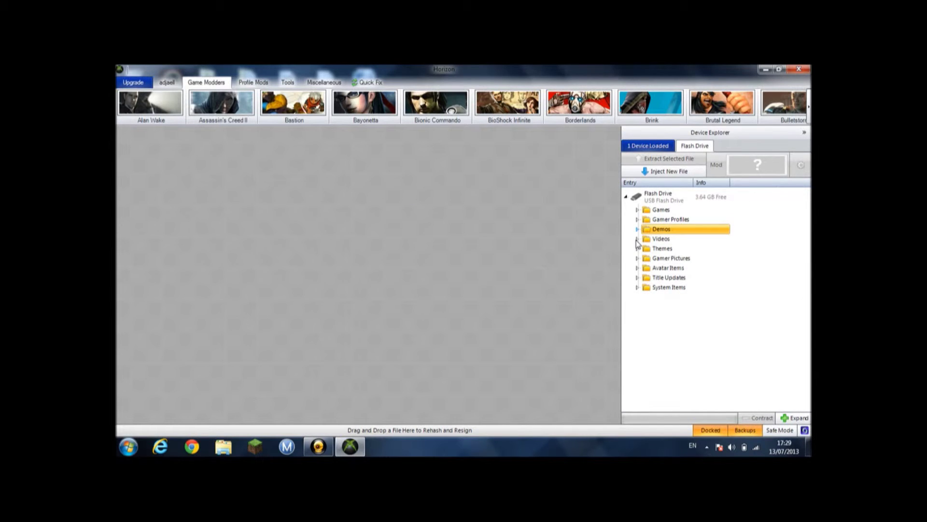
pyautogui.click(637, 239)
pyautogui.click(638, 239)
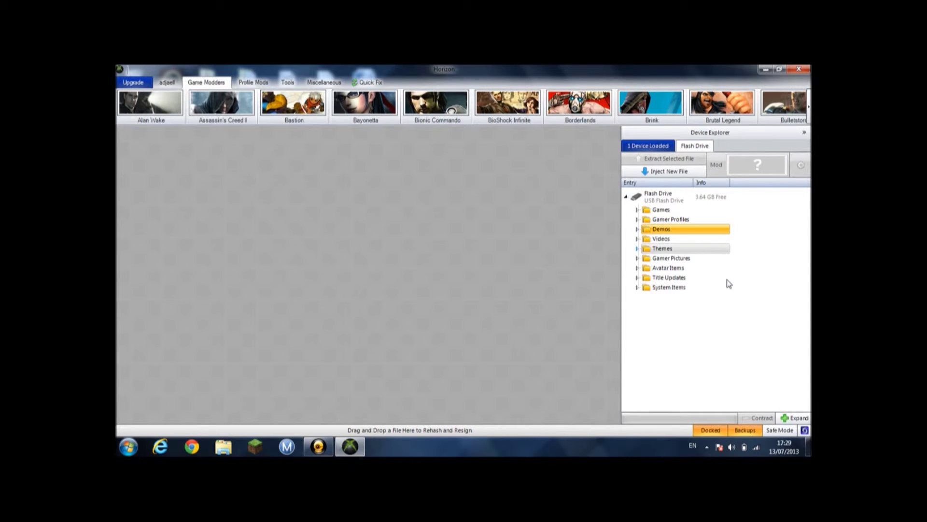
pyautogui.click(637, 248)
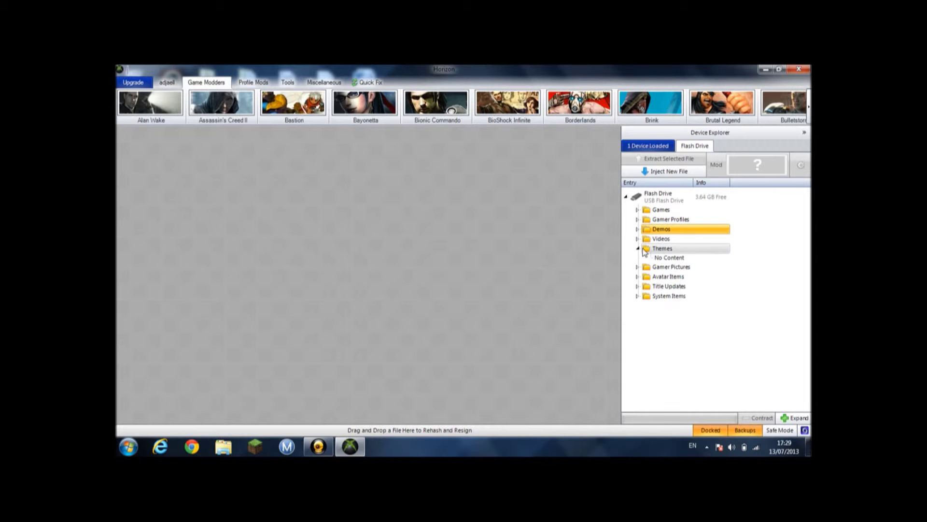
pyautogui.click(638, 248)
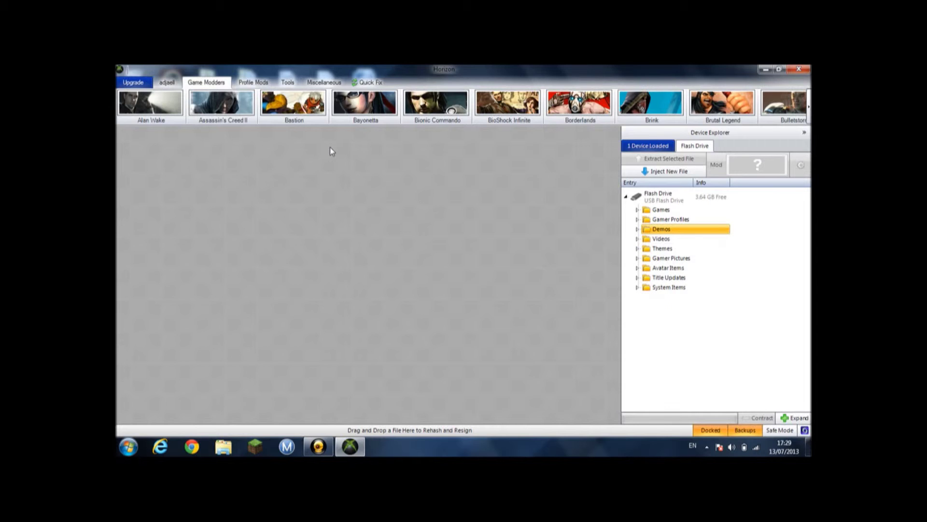
# Step: Look over the available profile mods and general tools, and open the Theme Creator
pyautogui.click(253, 85)
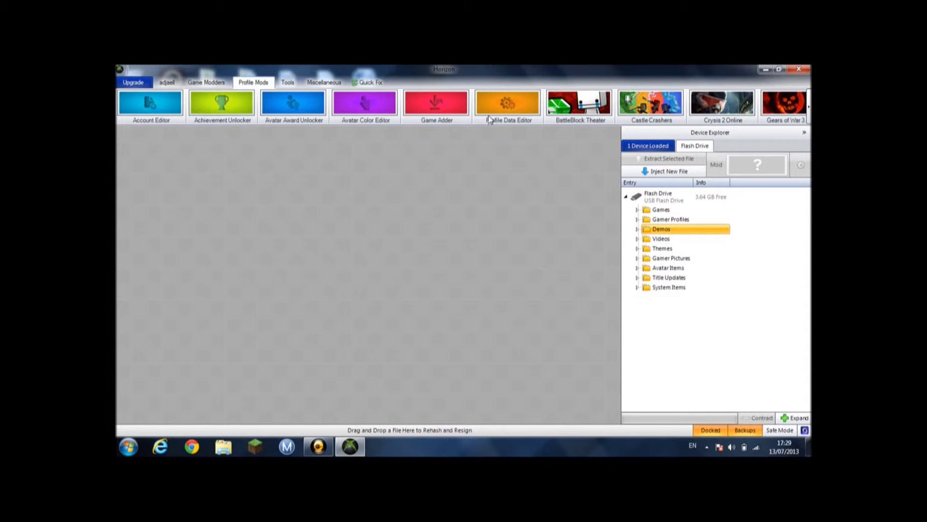
pyautogui.click(287, 84)
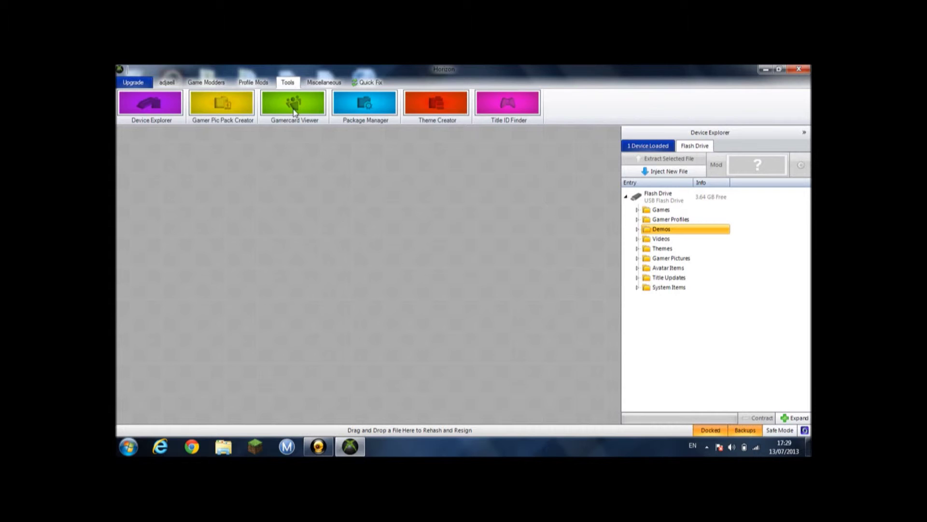
pyautogui.click(441, 102)
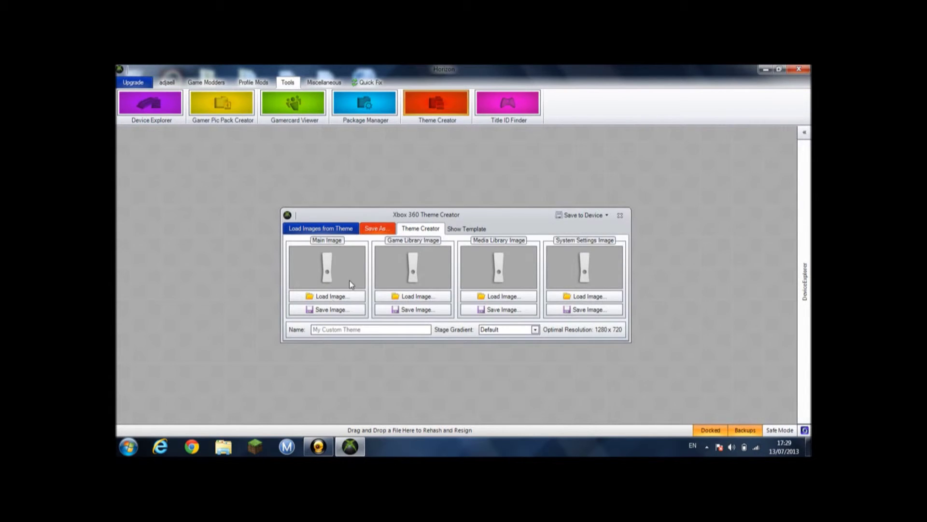
# Step: Load the Despicable Me image from the Pictures library as the theme's main image
pyautogui.click(331, 298)
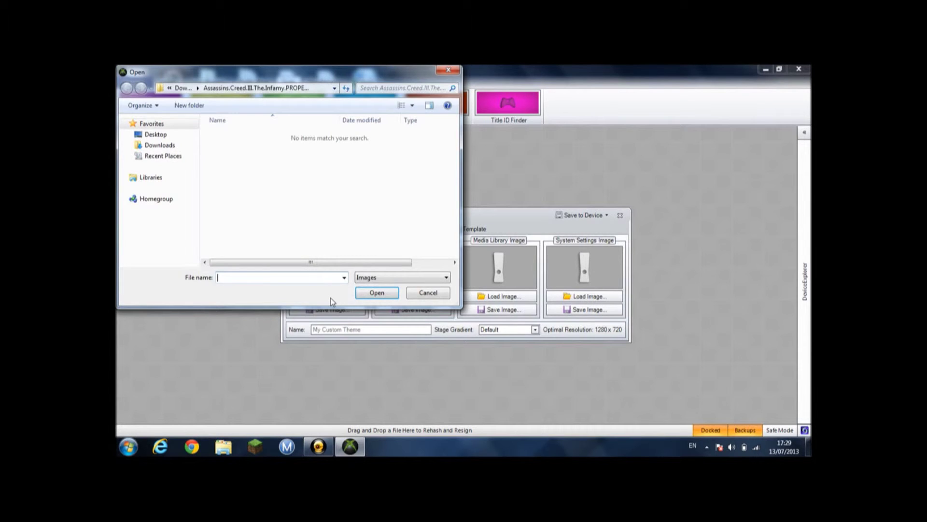
pyautogui.click(125, 178)
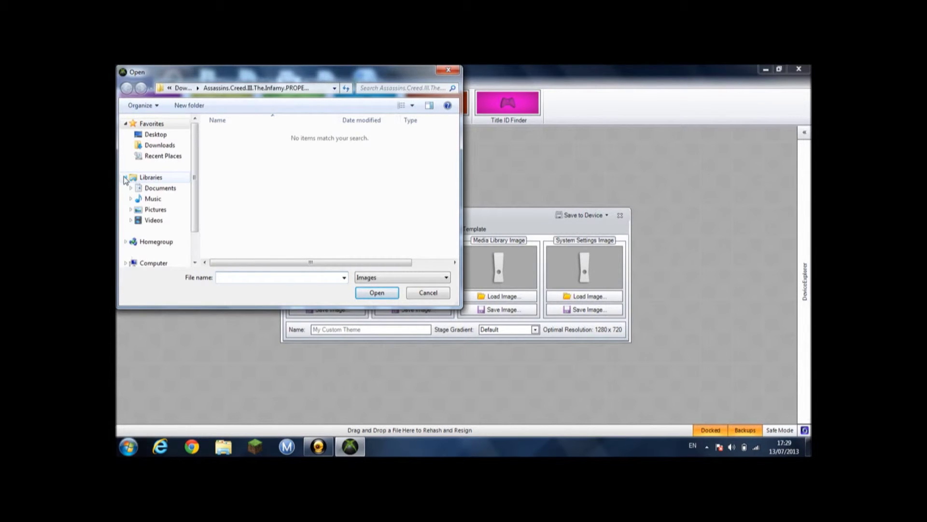
pyautogui.click(154, 209)
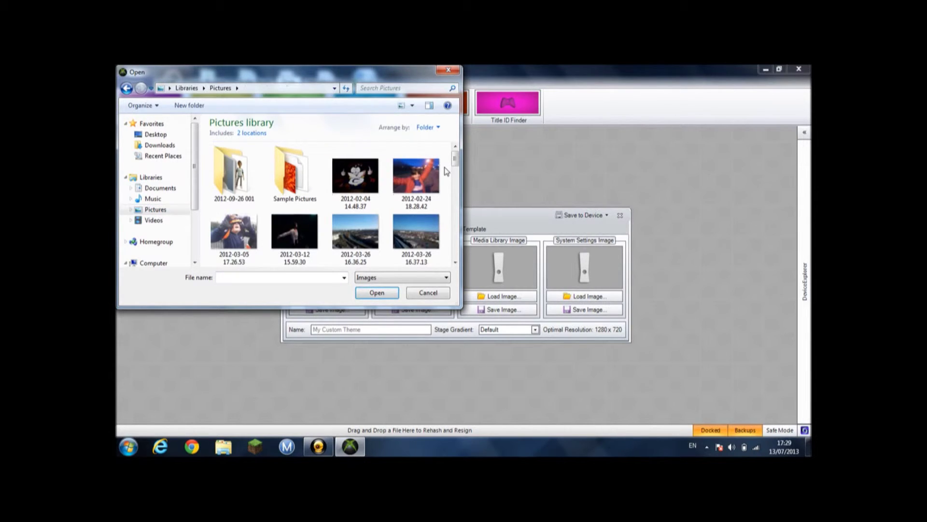
pyautogui.moveTo(455, 161); pyautogui.dragTo(442, 253)
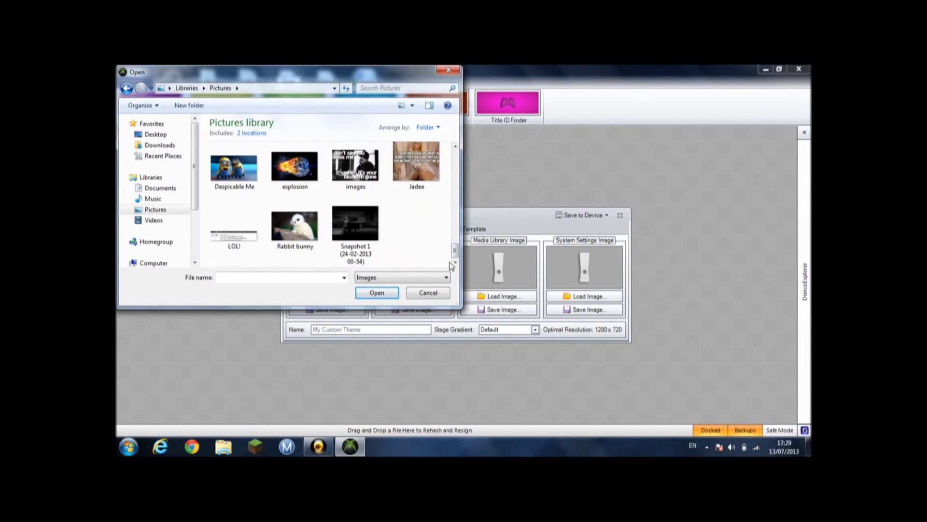
pyautogui.click(235, 167)
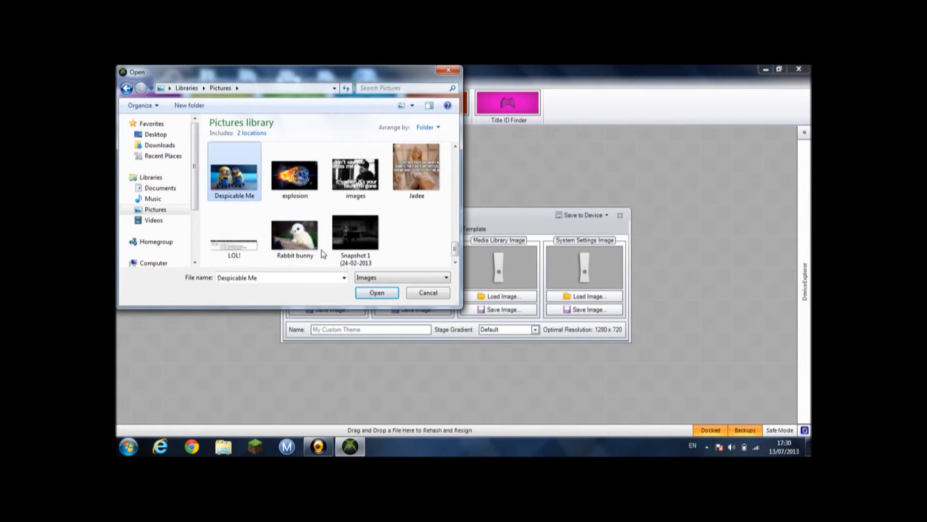
pyautogui.click(377, 293)
pyautogui.click(377, 293)
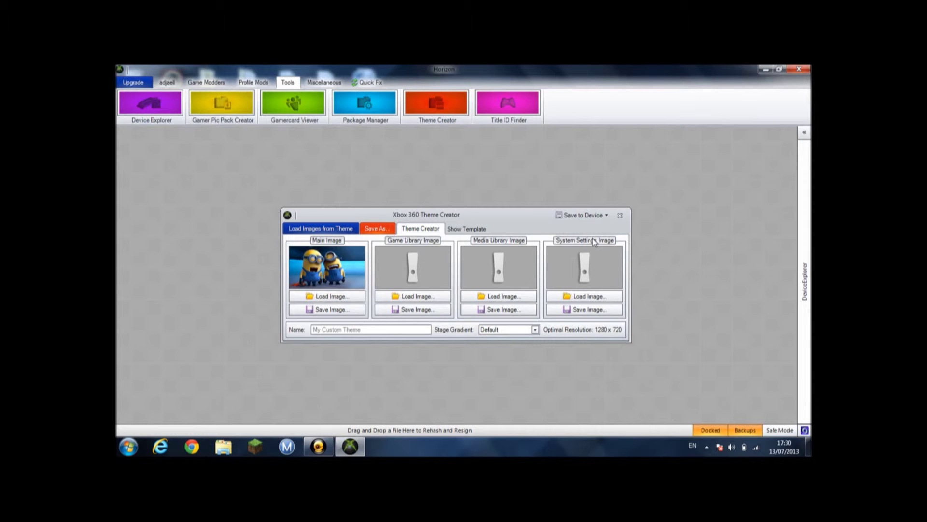
# Step: Show the template over the theme's main image and close the Theme Creator without saving
pyautogui.click(479, 231)
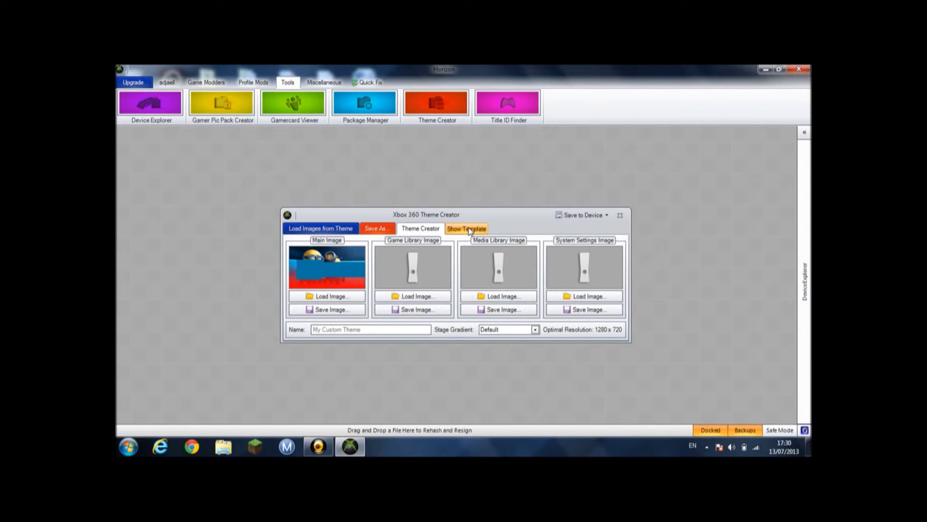
pyautogui.click(620, 215)
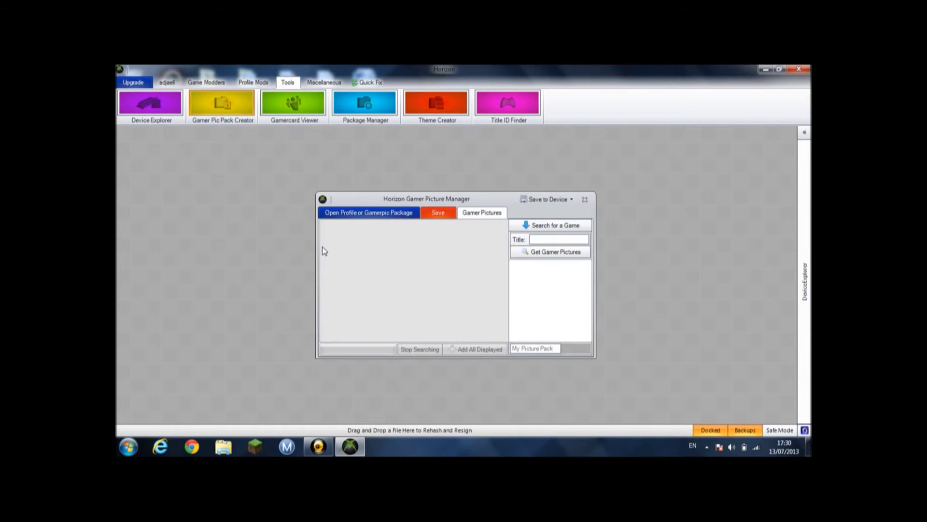
# Step: Enter skyrim as the title in the Gamer Picture Manager, view its game search, and close the manager without saving
pyautogui.click(568, 239)
pyautogui.write('skyrim')
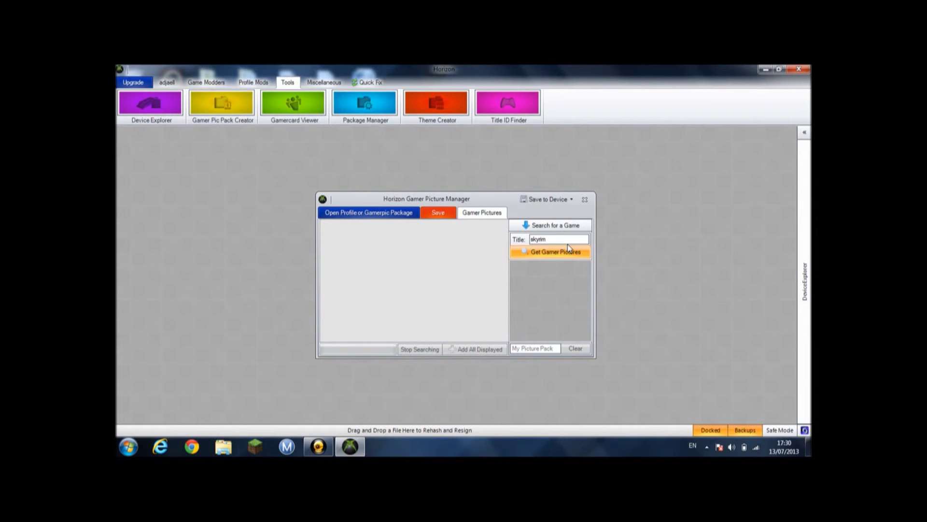
pyautogui.click(558, 226)
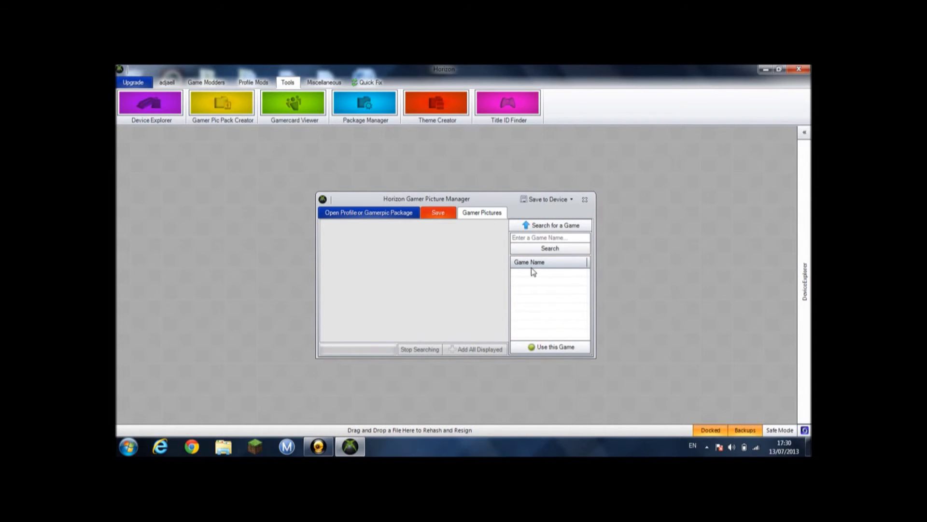
pyautogui.click(584, 200)
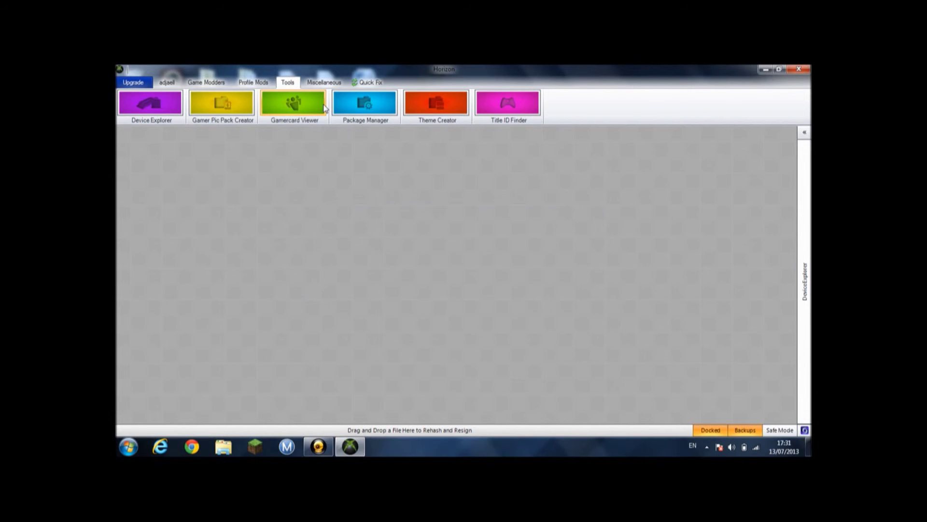
# Step: View the miscellaneous tools and the account login section
pyautogui.click(312, 83)
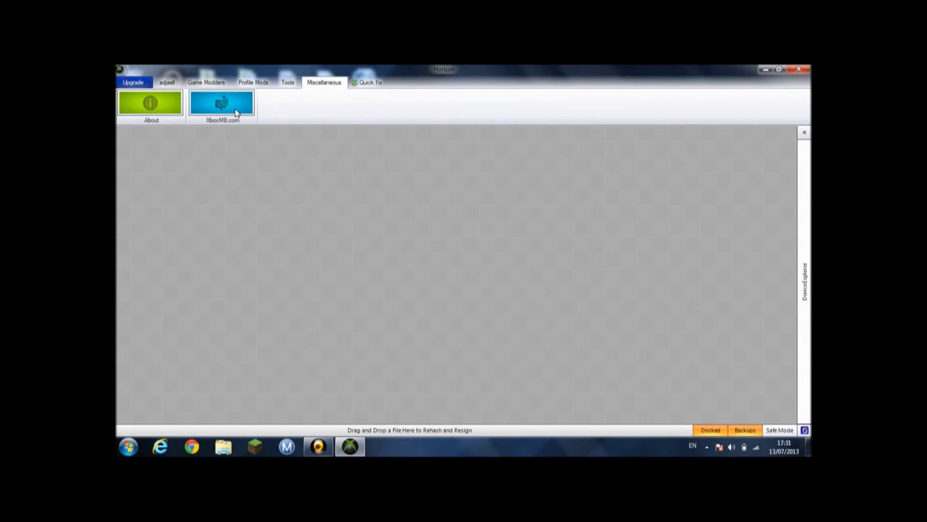
pyautogui.click(166, 86)
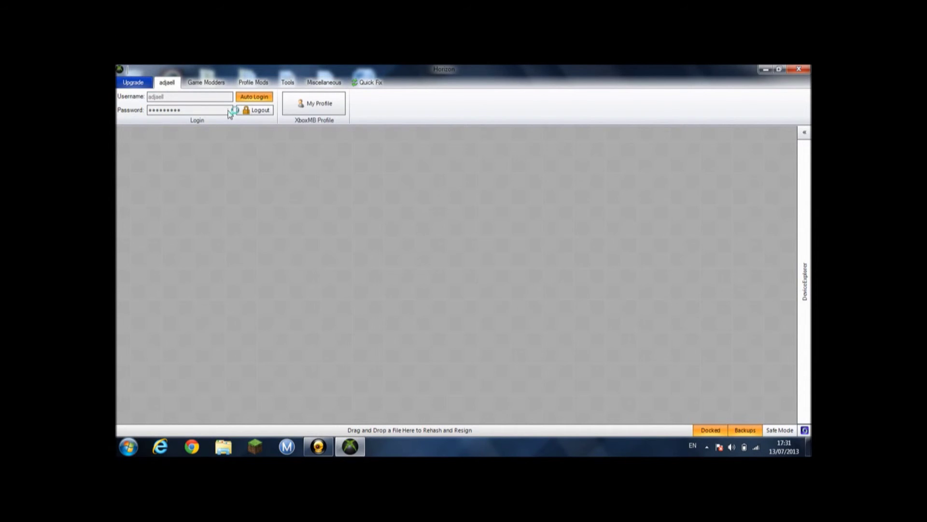